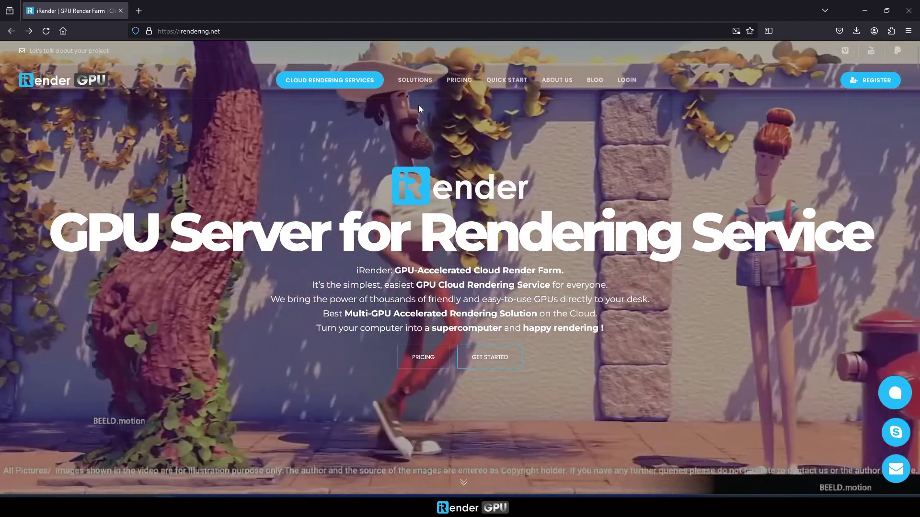
Open the iRender PRICING page to review GPU plans, including the $52/hour 8x RTX 4090
{"action": "left_click", "coordinate": [467, 84]}
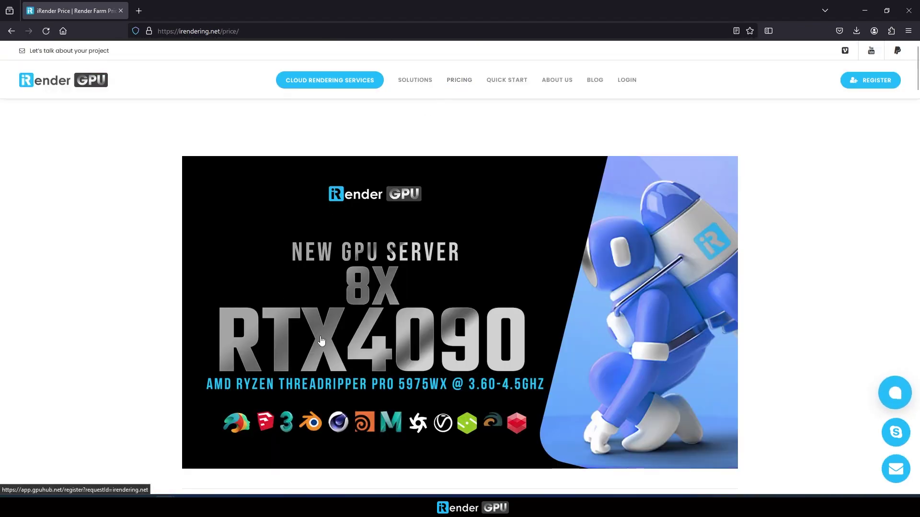
{"action": "scroll", "coordinate": [496, 314], "scroll_direction": "down", "scroll_amount": 2}
{"action": "scroll", "coordinate": [493, 311], "scroll_direction": "down", "scroll_amount": 1}
{"action": "scroll", "coordinate": [257, 313], "scroll_direction": "down", "scroll_amount": 1}
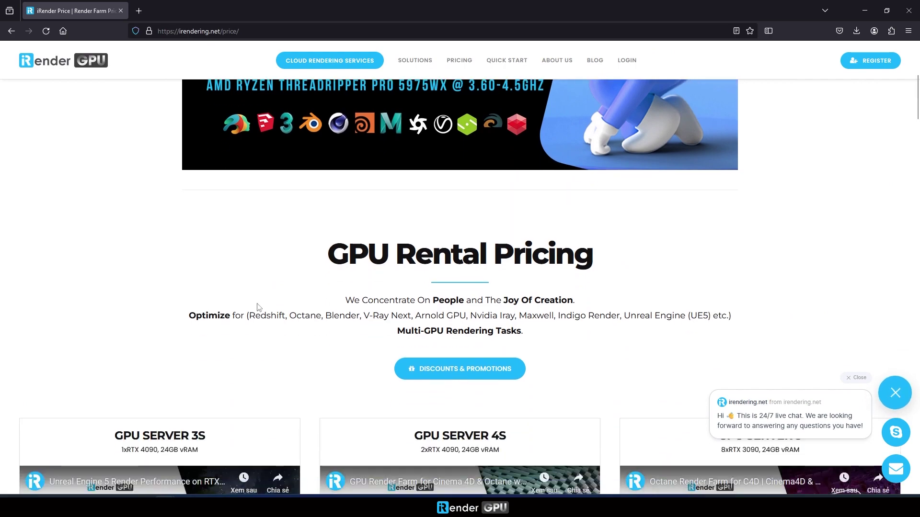
{"action": "scroll", "coordinate": [256, 300], "scroll_direction": "down", "scroll_amount": 3}
{"action": "scroll", "coordinate": [257, 299], "scroll_direction": "down", "scroll_amount": 2}
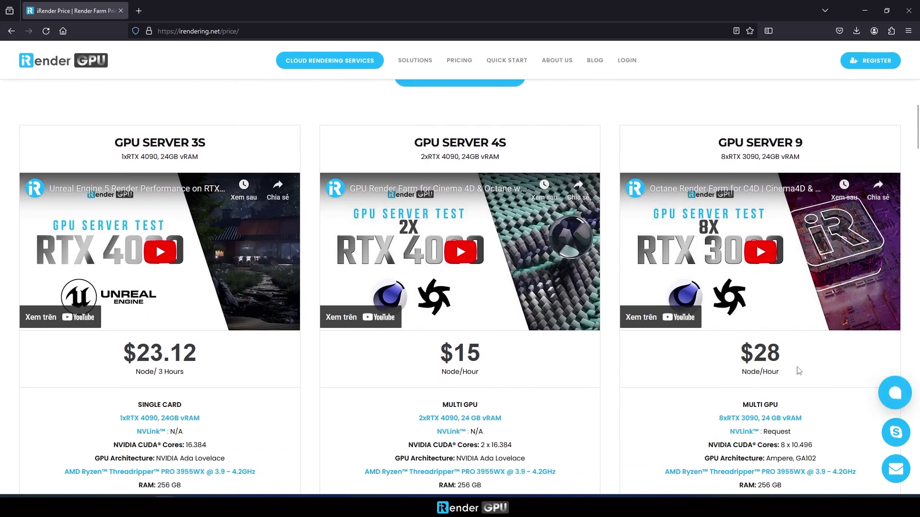
{"action": "scroll", "coordinate": [375, 346], "scroll_direction": "down", "scroll_amount": 2}
{"action": "scroll", "coordinate": [375, 346], "scroll_direction": "down", "scroll_amount": 3}
{"action": "scroll", "coordinate": [374, 343], "scroll_direction": "down", "scroll_amount": 3}
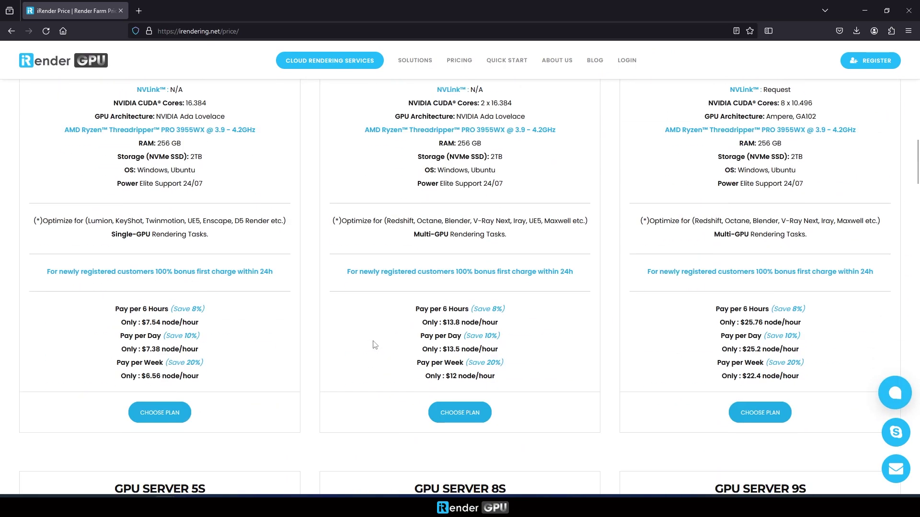
{"action": "scroll", "coordinate": [373, 343], "scroll_direction": "down", "scroll_amount": 3}
{"action": "scroll", "coordinate": [374, 341], "scroll_direction": "down", "scroll_amount": 3}
{"action": "scroll", "coordinate": [373, 341], "scroll_direction": "down", "scroll_amount": 2}
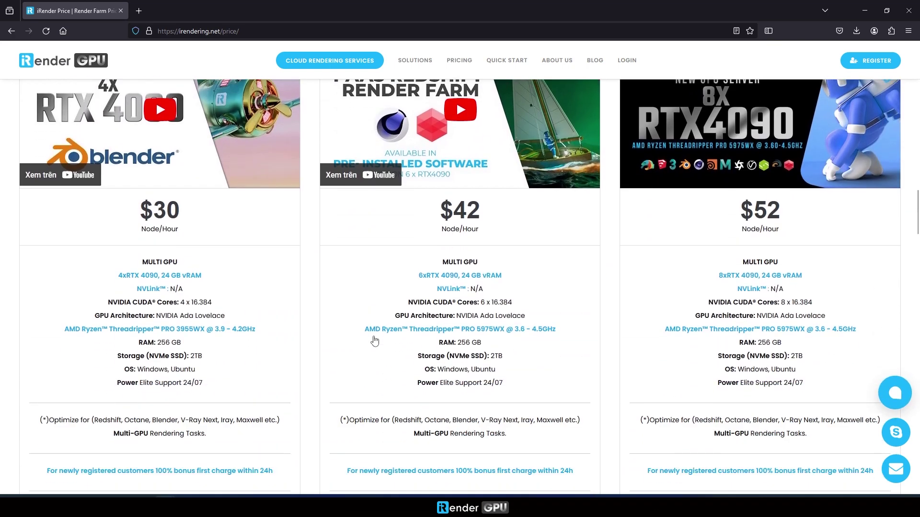
{"action": "scroll", "coordinate": [583, 297], "scroll_direction": "up", "scroll_amount": 1}
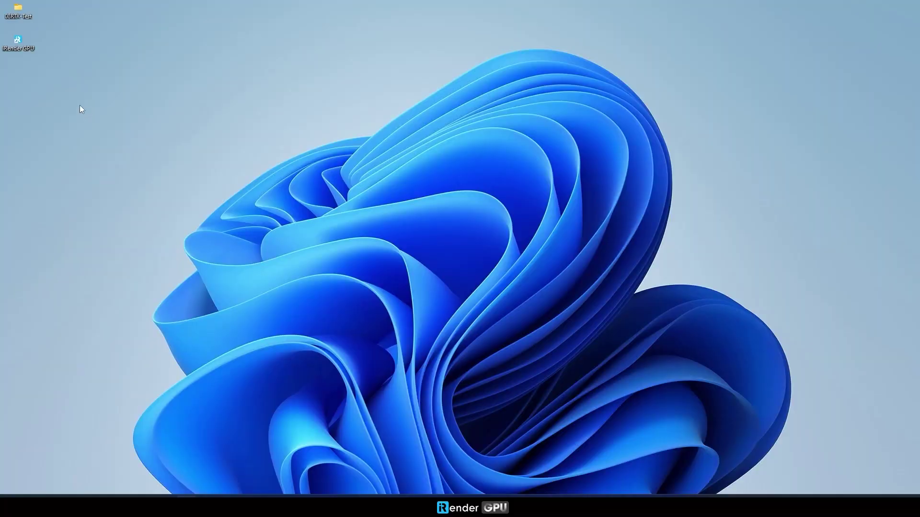
Sign in to iRender GPU and upload the 512.53 MB 08RTX-Test folder to INPUT (Z:)
{"action": "double_click", "coordinate": [30, 50]}
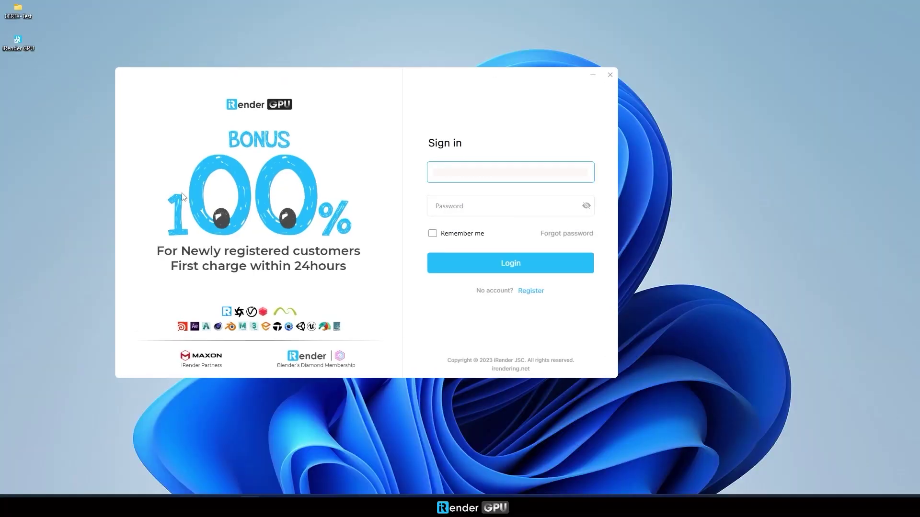
{"action": "left_click", "coordinate": [454, 211]}
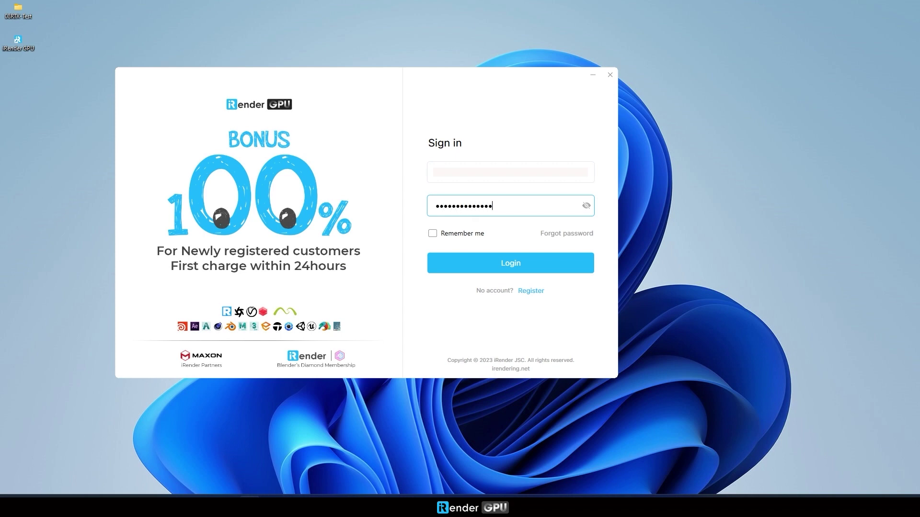
{"action": "left_click", "coordinate": [489, 262]}
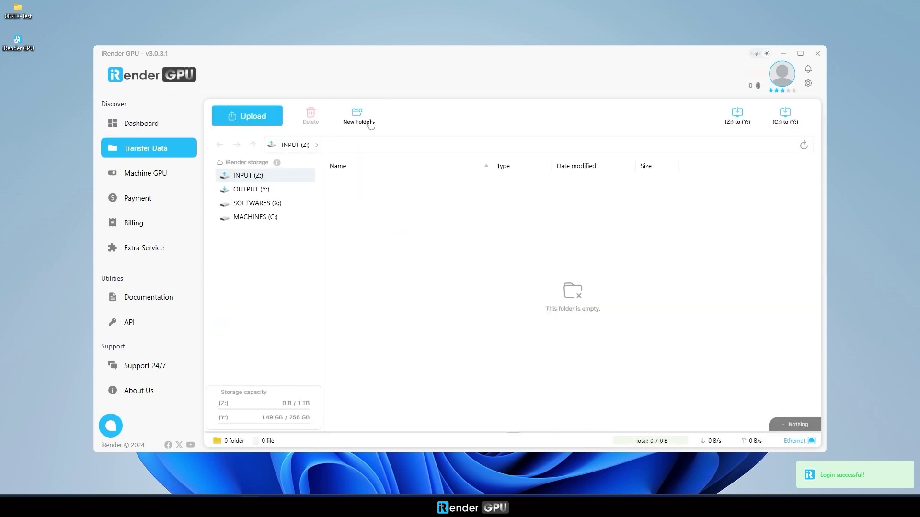
{"action": "left_click_drag", "start_coordinate": [372, 206], "coordinate": [370, 204]}
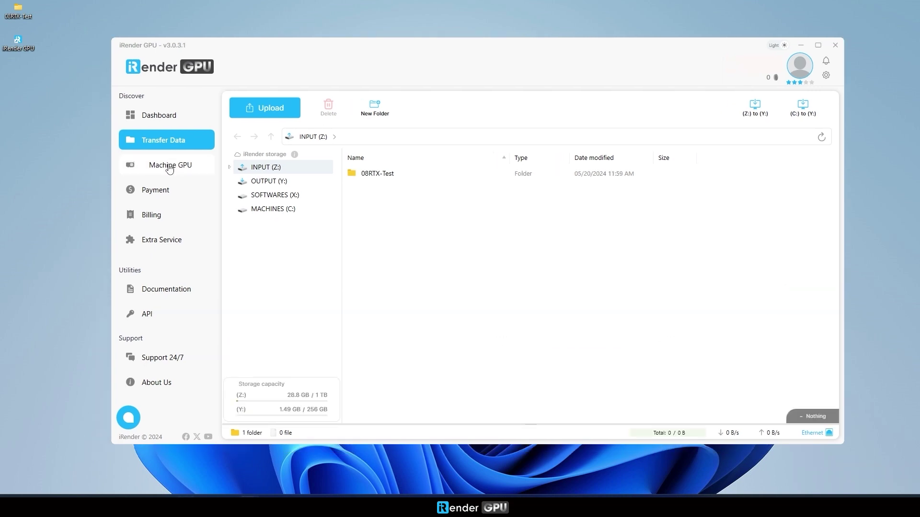
Create Windows 10 machine 'Test 08-RTX' on 8x RTX 4090 server 9S with Cinema 4D & Redshift
{"action": "left_click", "coordinate": [166, 165]}
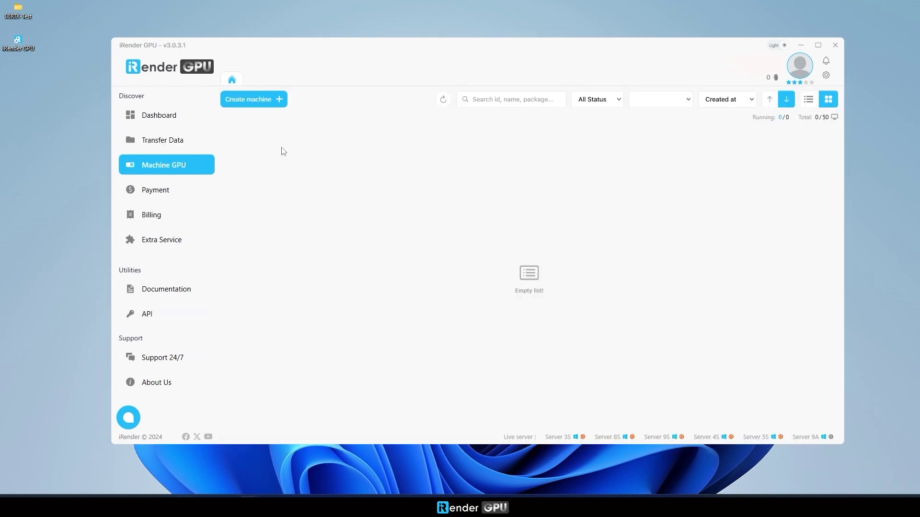
{"action": "left_click", "coordinate": [255, 100]}
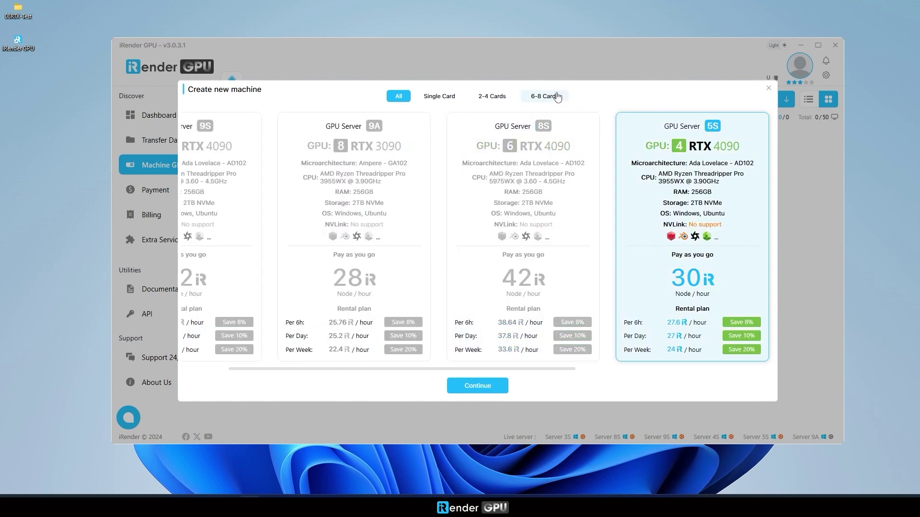
{"action": "left_click", "coordinate": [551, 96]}
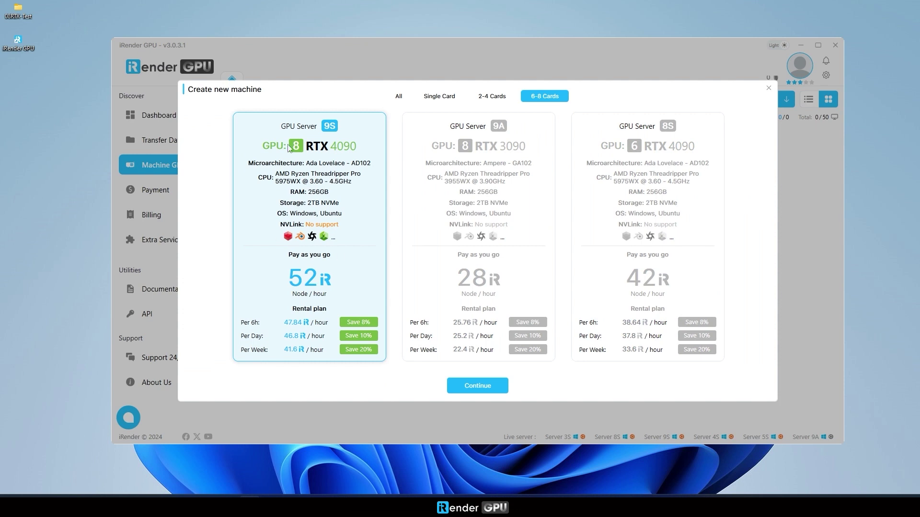
{"action": "left_click", "coordinate": [460, 388]}
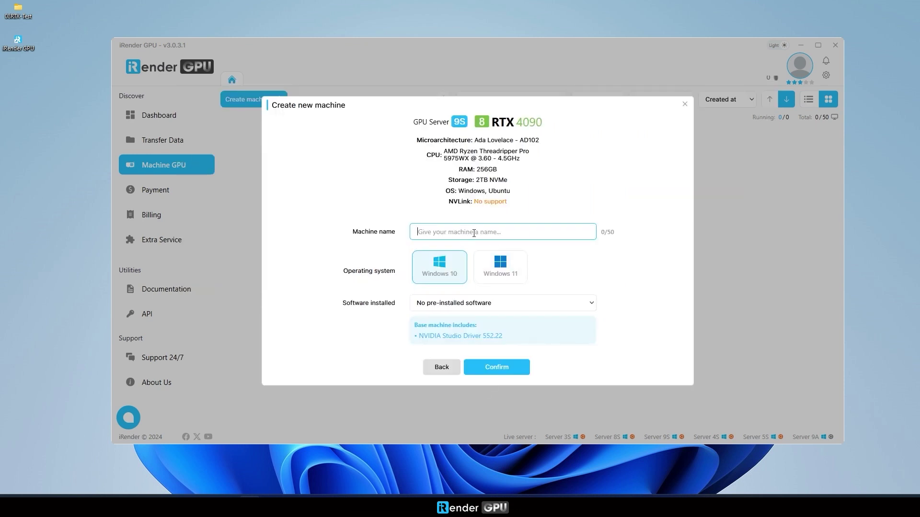
{"action": "type", "text": "Test 08-RTX"}
{"action": "left_click", "coordinate": [593, 305]}
{"action": "left_click", "coordinate": [480, 364]}
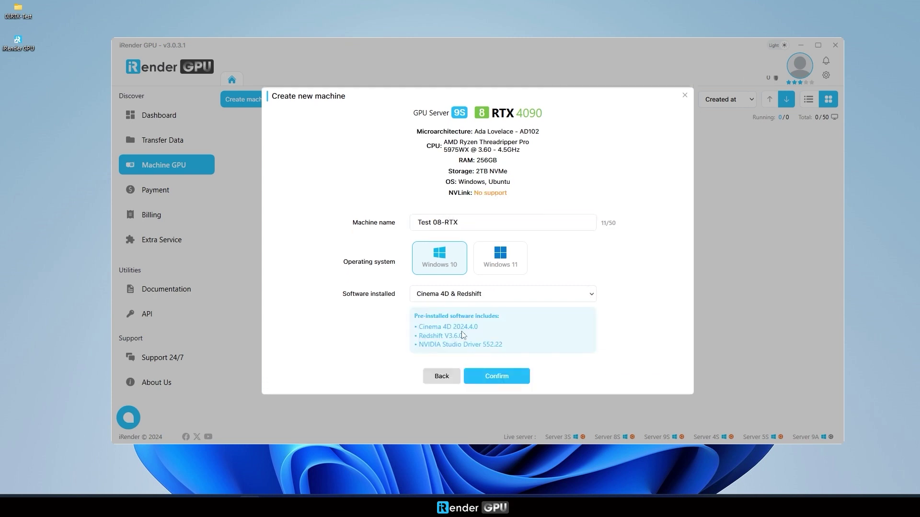
{"action": "left_click", "coordinate": [512, 374]}
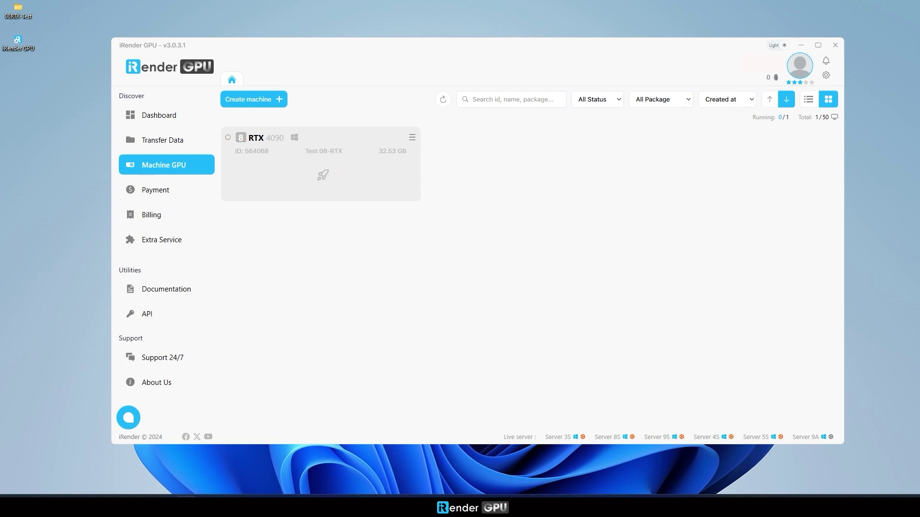
Enable the Cinema 4D + Redshift software license for Test 08-RTX
{"action": "left_click", "coordinate": [411, 138]}
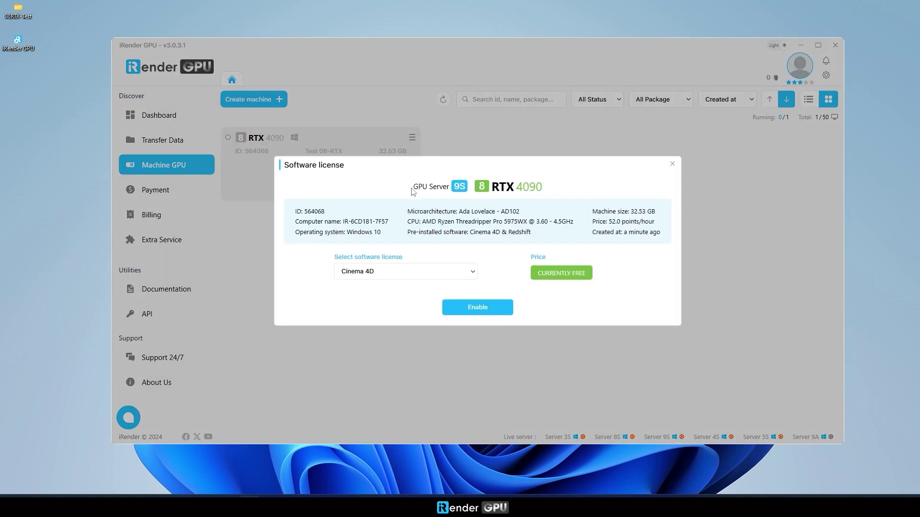
{"action": "left_click", "coordinate": [471, 274]}
{"action": "left_click", "coordinate": [392, 315]}
{"action": "left_click", "coordinate": [472, 308]}
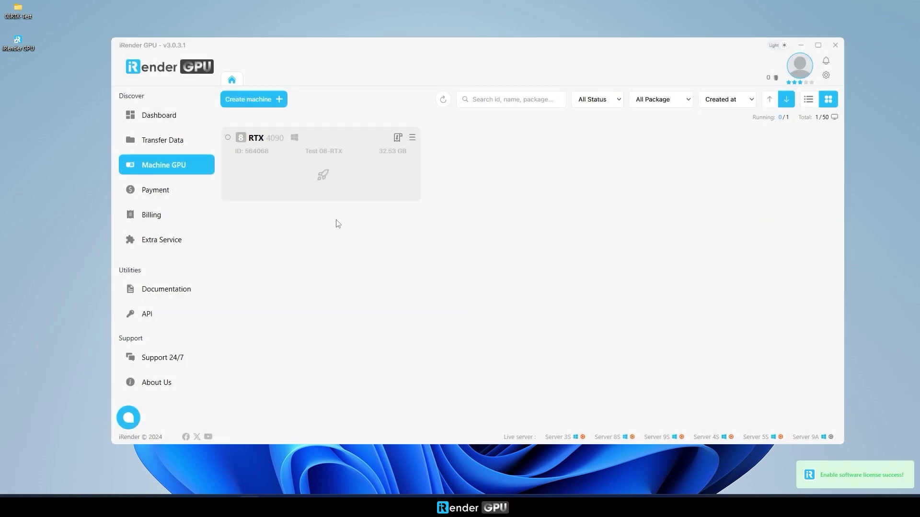
{"action": "mouse_move", "coordinate": [320, 164]}
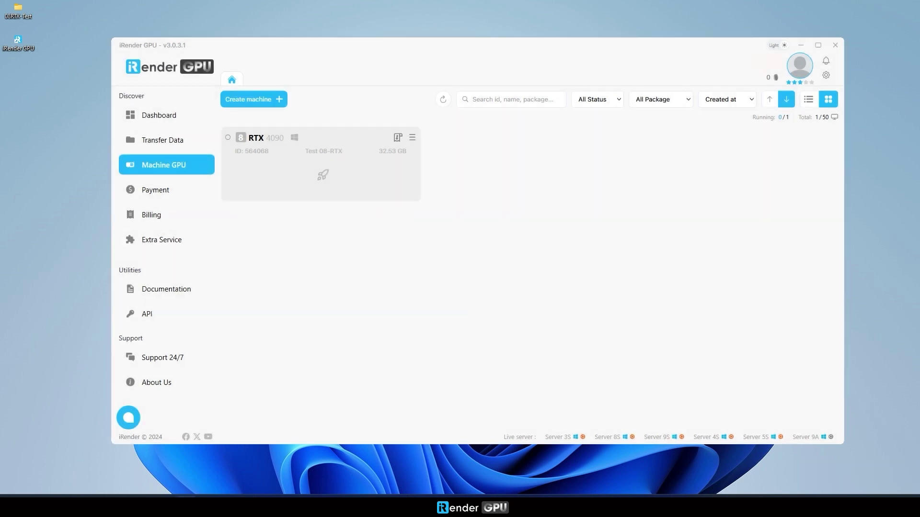
Boot Test 08-RTX pay-as-you-go and connect to it once running
{"action": "left_click", "coordinate": [324, 183]}
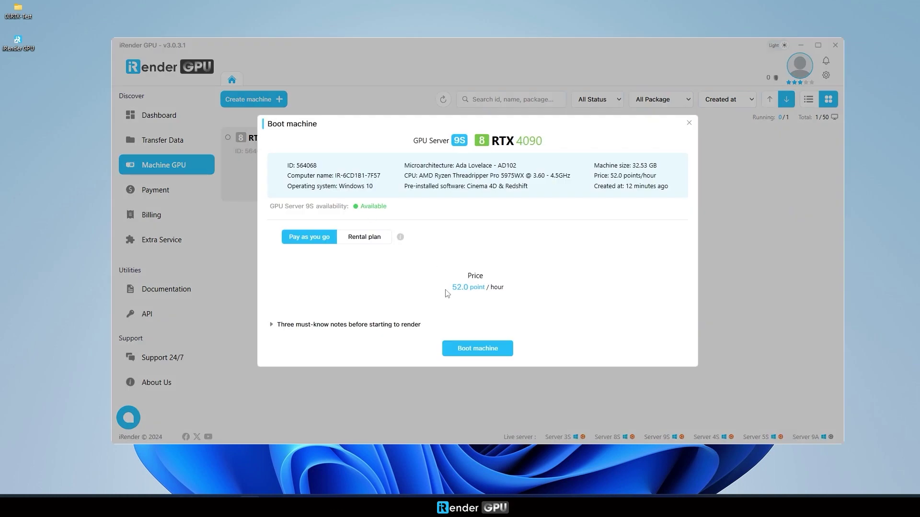
{"action": "left_click", "coordinate": [478, 349]}
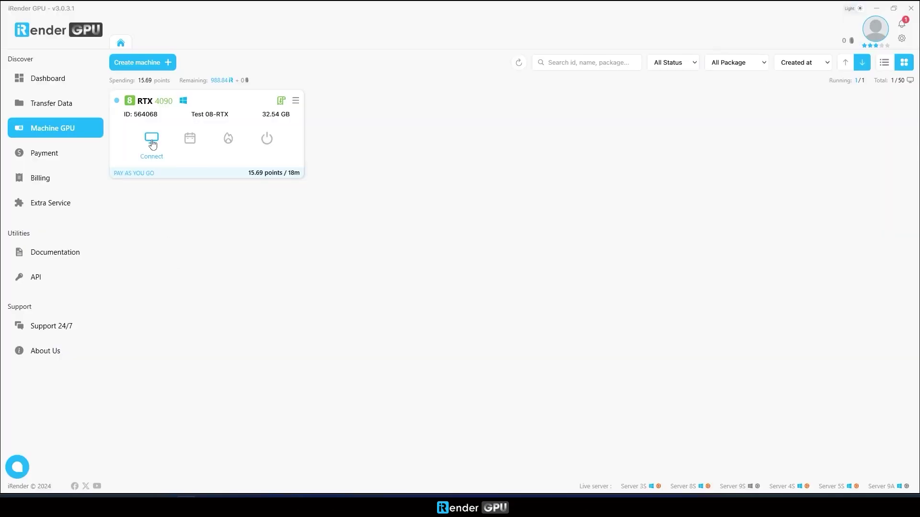
{"action": "left_click", "coordinate": [151, 140]}
Connect to the remote machine and open its INPUT (Z:) drive in File Explorer
{"action": "left_click", "coordinate": [461, 285]}
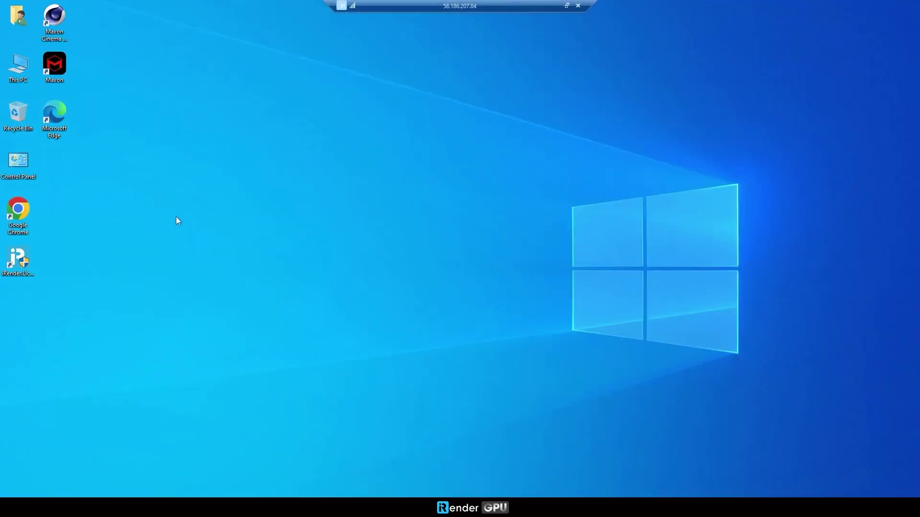
{"action": "double_click", "coordinate": [18, 66]}
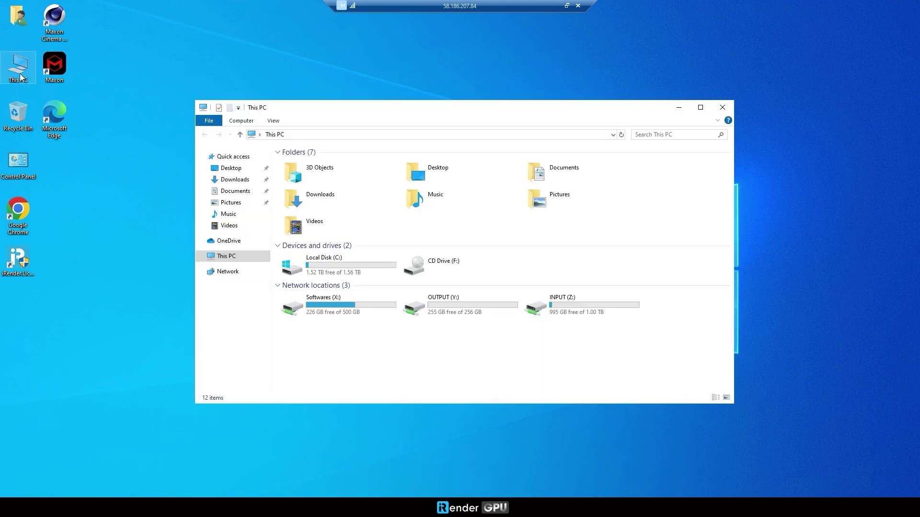
{"action": "left_click", "coordinate": [539, 310]}
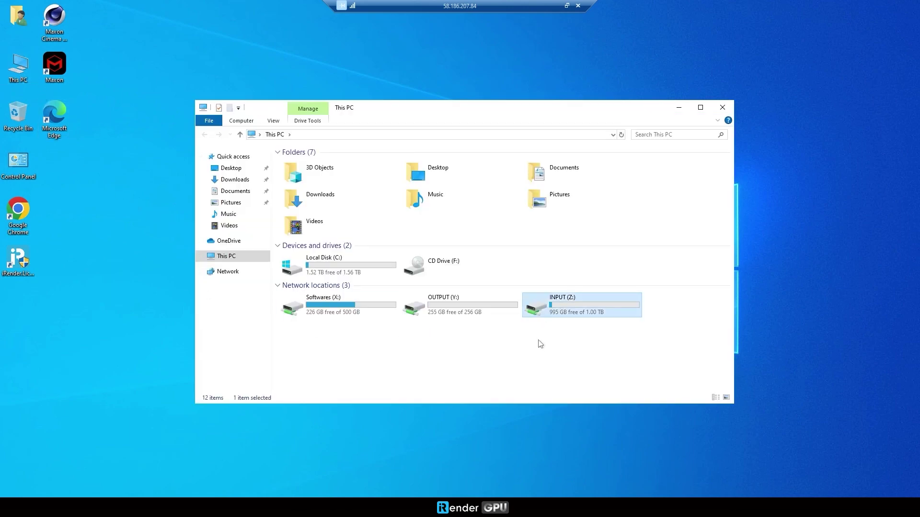
{"action": "double_click", "coordinate": [540, 306]}
Copy the 08RTX-Test folder to the remote desktop, accepting the security warning
{"action": "left_click_drag", "start_coordinate": [303, 162], "coordinate": [103, 335]}
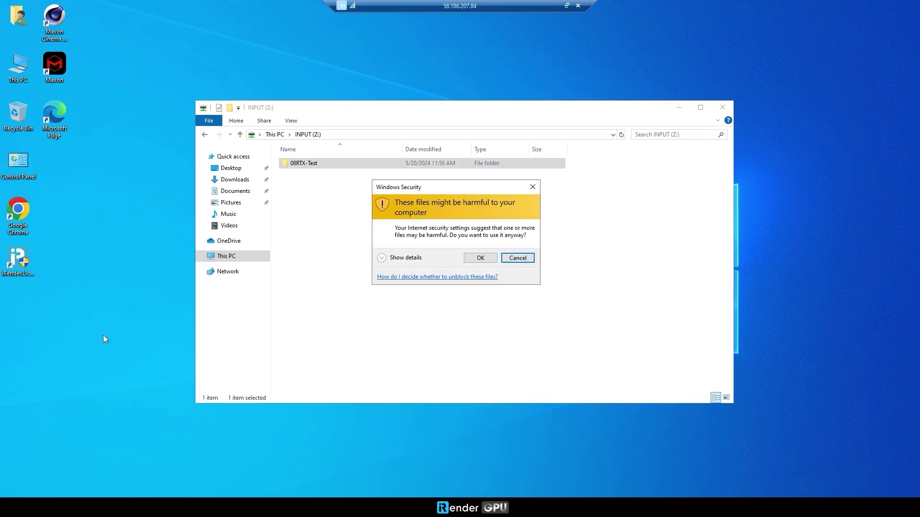
{"action": "left_click", "coordinate": [478, 259]}
{"action": "left_click", "coordinate": [722, 107]}
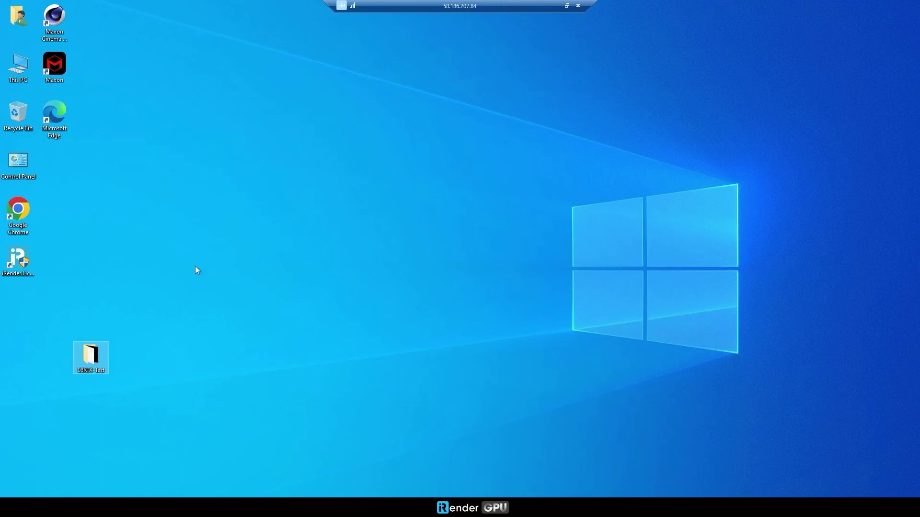
{"action": "double_click", "coordinate": [18, 261]}
Run the license manager and connect the Cinema 4D and Redshift licenses
{"action": "left_click", "coordinate": [401, 320]}
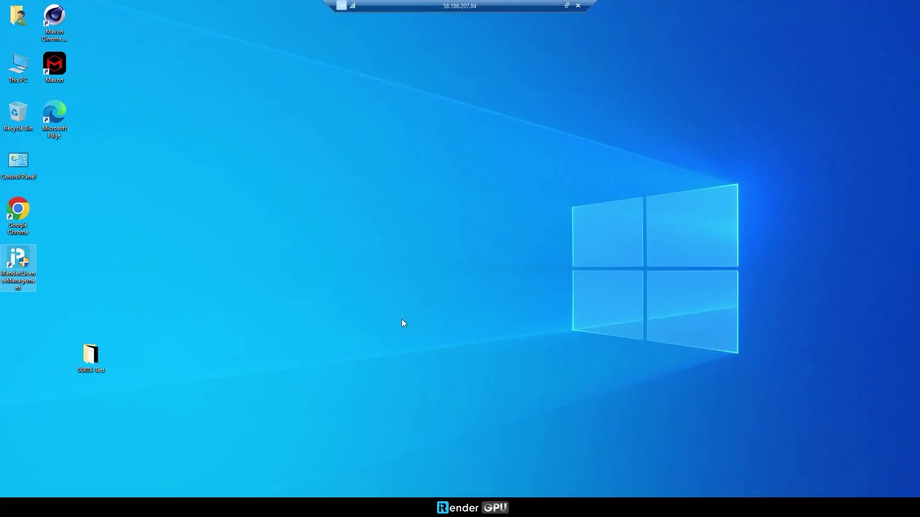
{"action": "left_click", "coordinate": [380, 206]}
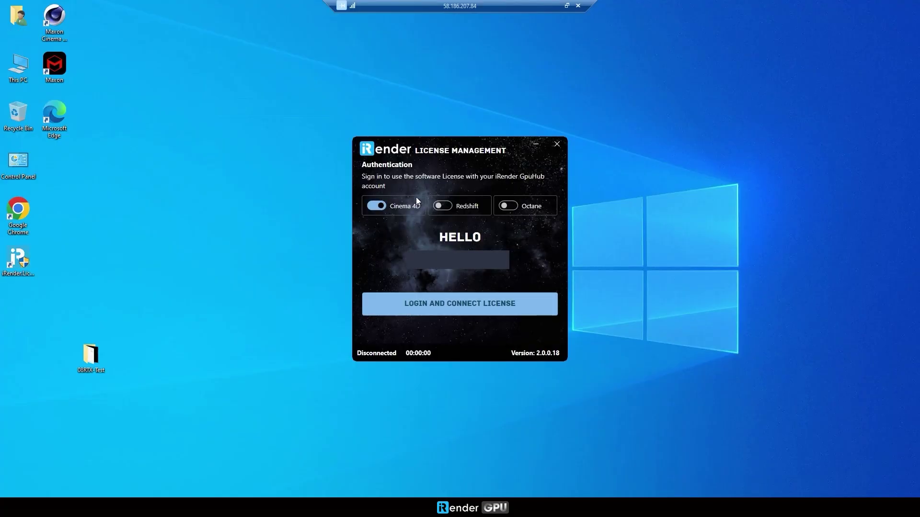
{"action": "left_click", "coordinate": [430, 306]}
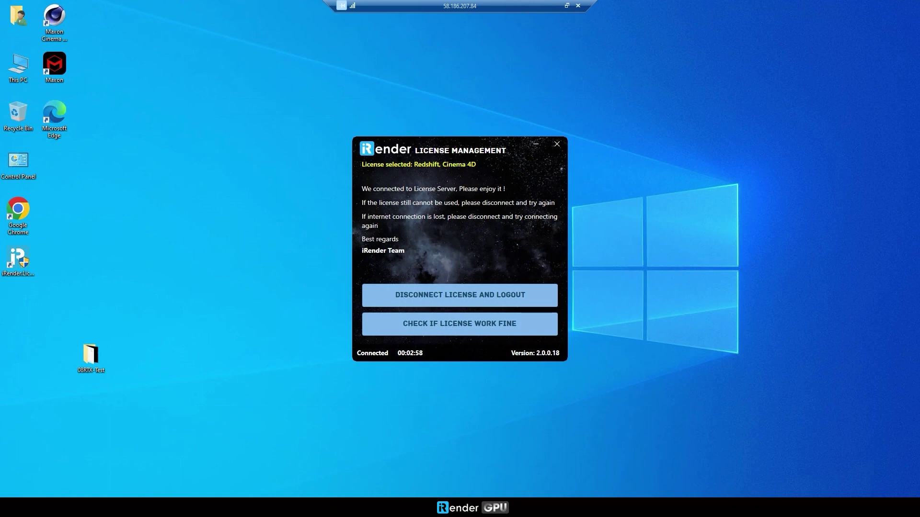
Verify the licenses work, then launch Cinema 4D 2024
{"action": "left_click", "coordinate": [461, 327]}
{"action": "left_click", "coordinate": [480, 271]}
{"action": "left_click", "coordinate": [536, 145]}
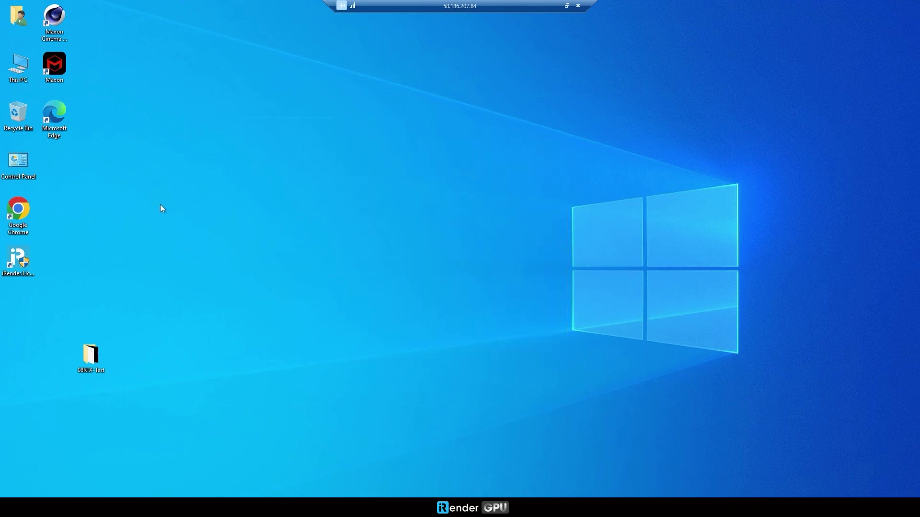
{"action": "double_click", "coordinate": [54, 19]}
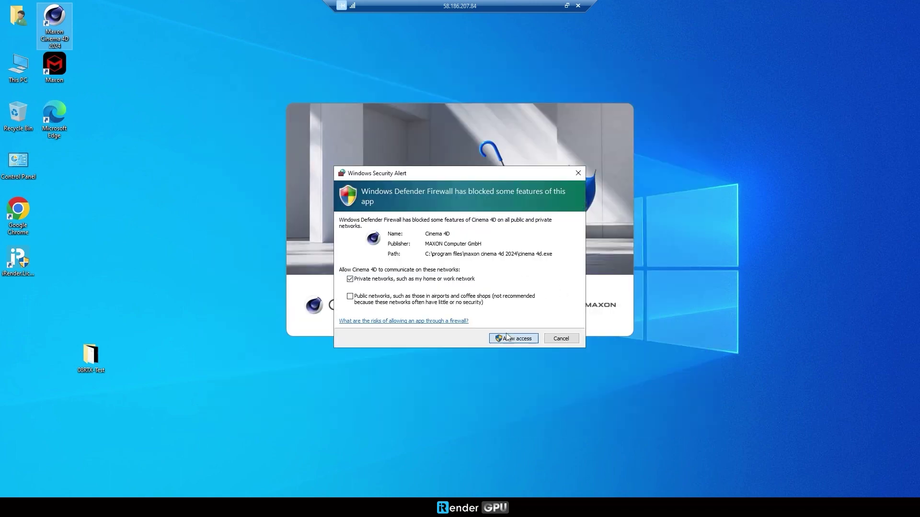
Allow Cinema 4D through the firewall on private networks and close the Quick Start window
{"action": "left_click", "coordinate": [507, 336]}
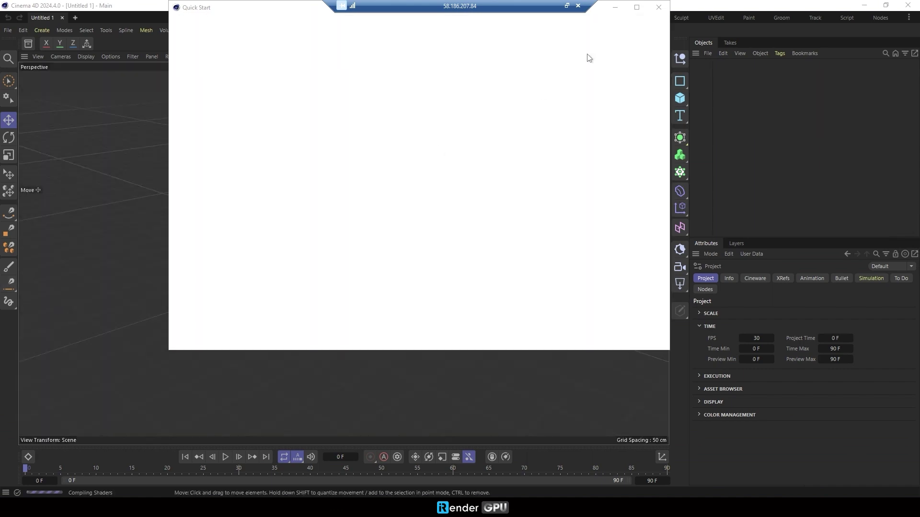
{"action": "left_click", "coordinate": [658, 7]}
{"action": "left_click", "coordinate": [9, 30]}
Open the 08RTX-RS-Test Mona Lisa .c4d scene
{"action": "left_click", "coordinate": [24, 71]}
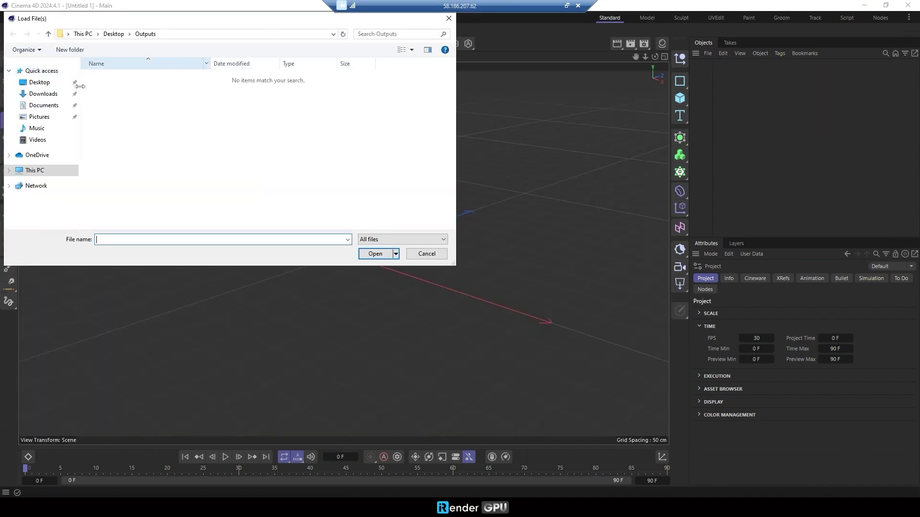
{"action": "left_click", "coordinate": [165, 88]}
{"action": "left_click", "coordinate": [379, 257]}
Confirm all eight RTX 4090 GPUs are enabled in the Redshift renderer preferences
{"action": "left_click", "coordinate": [23, 30]}
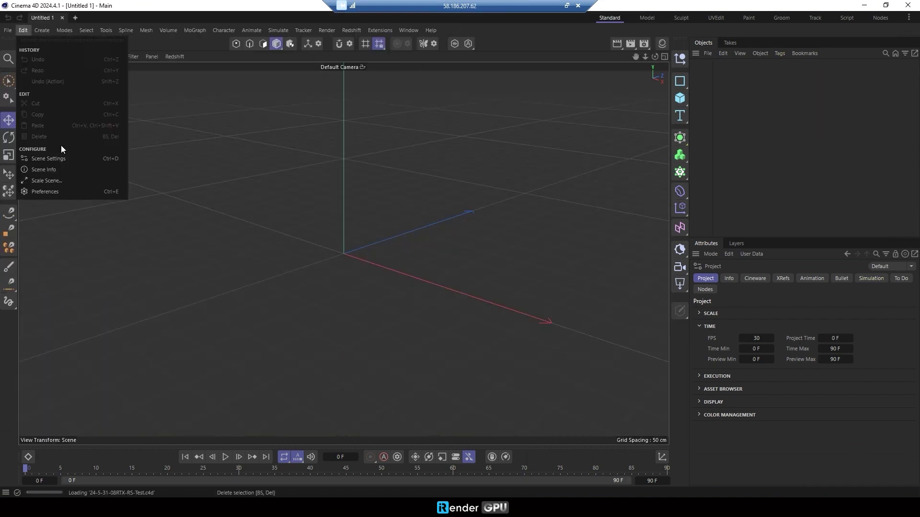
{"action": "left_click", "coordinate": [64, 190]}
{"action": "left_click", "coordinate": [90, 285]}
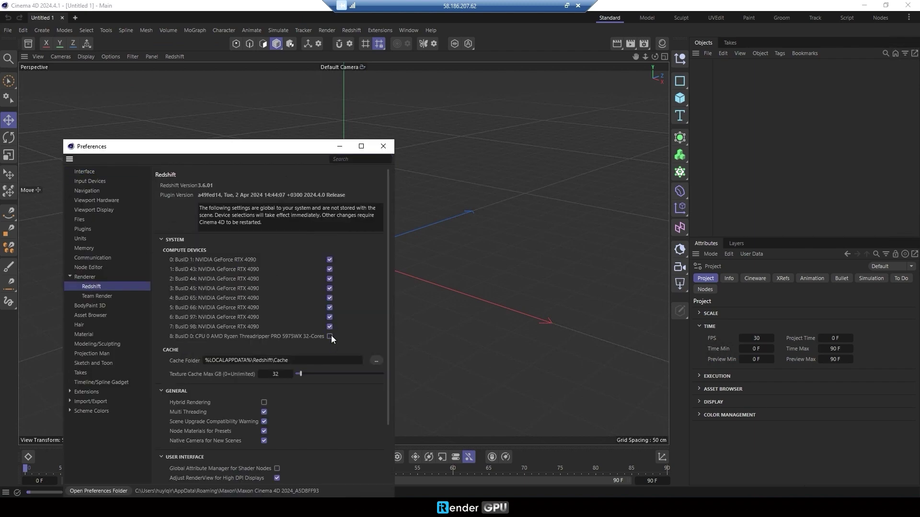
{"action": "scroll", "coordinate": [323, 216], "scroll_direction": "down", "scroll_amount": 3}
{"action": "left_click", "coordinate": [141, 191]}
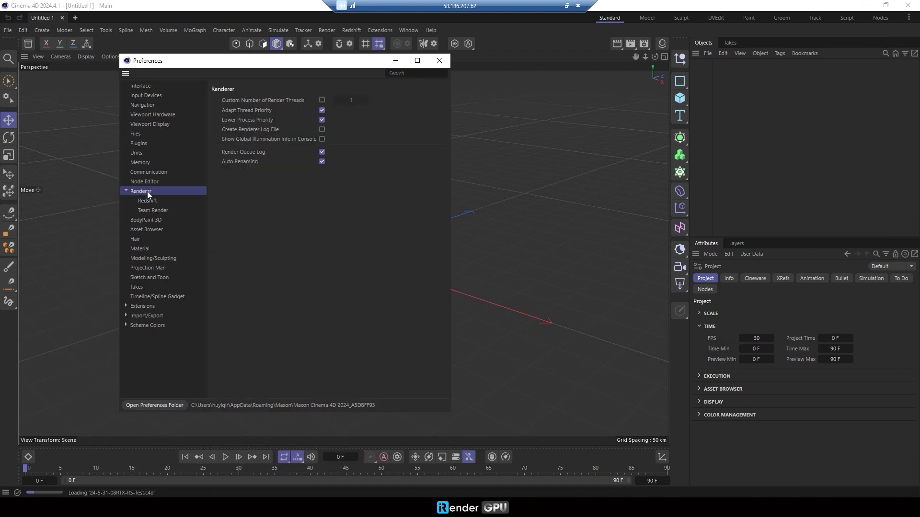
{"action": "left_click", "coordinate": [439, 60]}
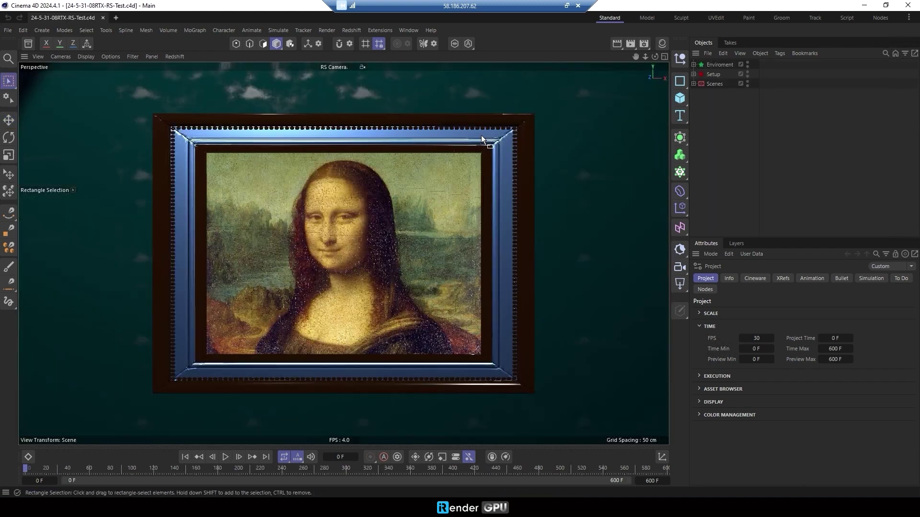
Review the Redshift render settings and open the Redshift RenderView
{"action": "left_click", "coordinate": [643, 44]}
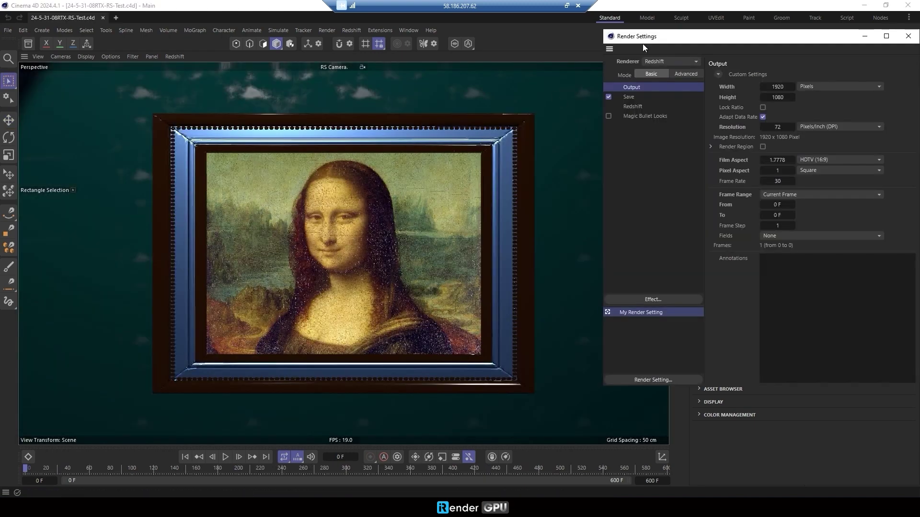
{"action": "left_click", "coordinate": [507, 130]}
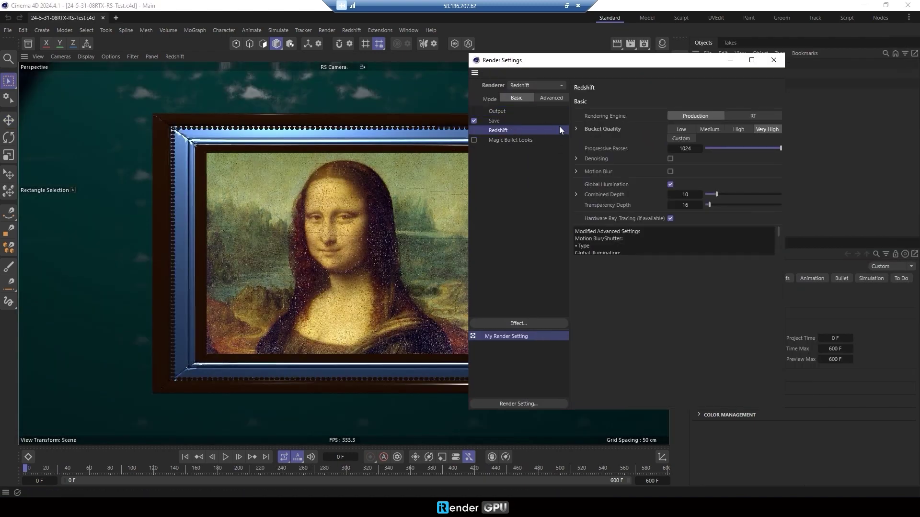
{"action": "left_click", "coordinate": [773, 60]}
{"action": "left_click", "coordinate": [351, 29]}
{"action": "left_click", "coordinate": [386, 108]}
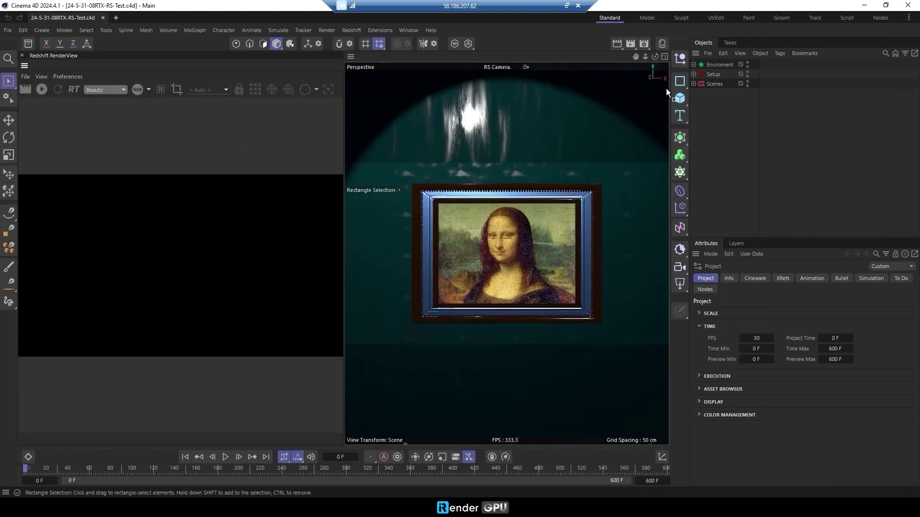
Widen the RenderView panel and set its preview camera to RS Camera
{"action": "left_click_drag", "start_coordinate": [689, 82], "coordinate": [785, 83]}
{"action": "left_click_drag", "start_coordinate": [391, 216], "coordinate": [472, 215]}
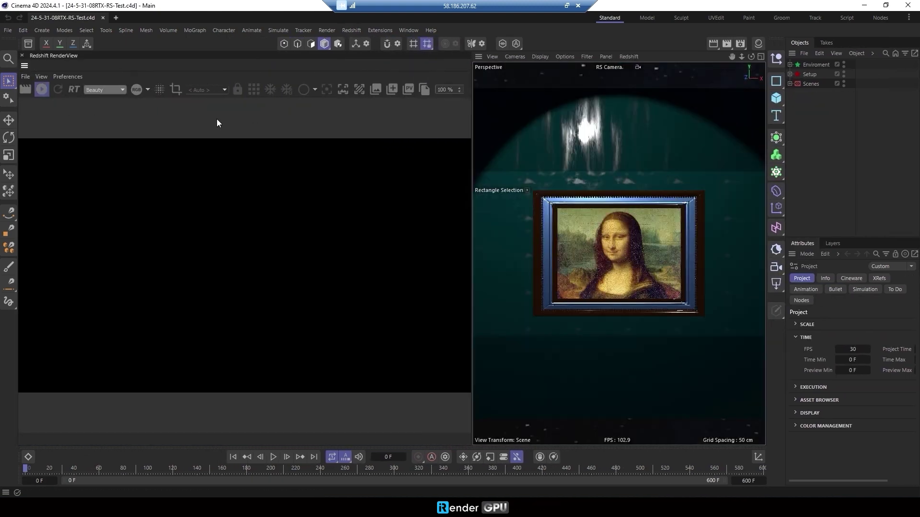
{"action": "left_click", "coordinate": [207, 89]}
{"action": "left_click", "coordinate": [208, 122]}
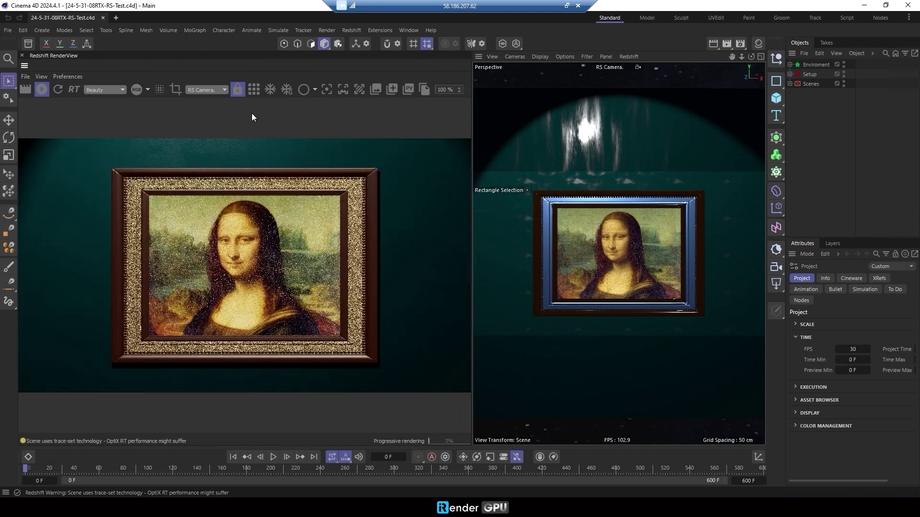
Play the animation with interactive Redshift preview, stopping and re-rendering at frame 90
{"action": "left_click", "coordinate": [274, 457]}
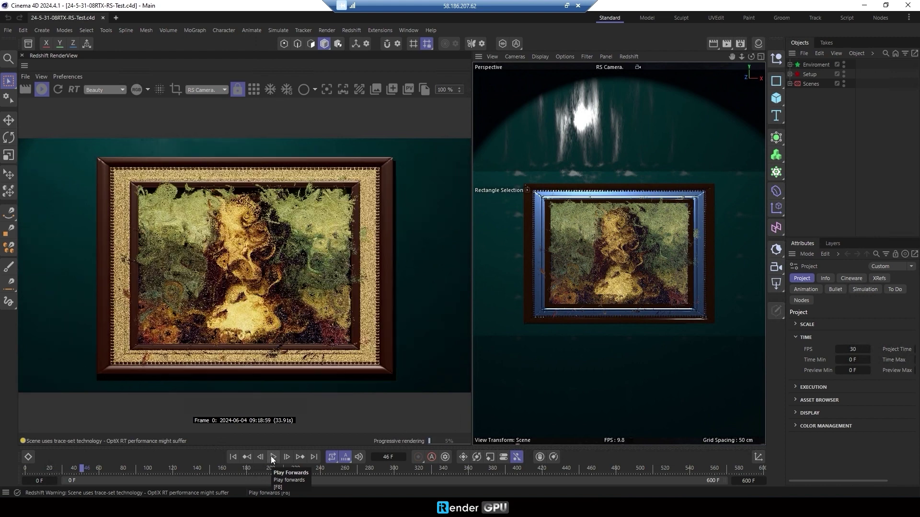
{"action": "left_click", "coordinate": [42, 89]}
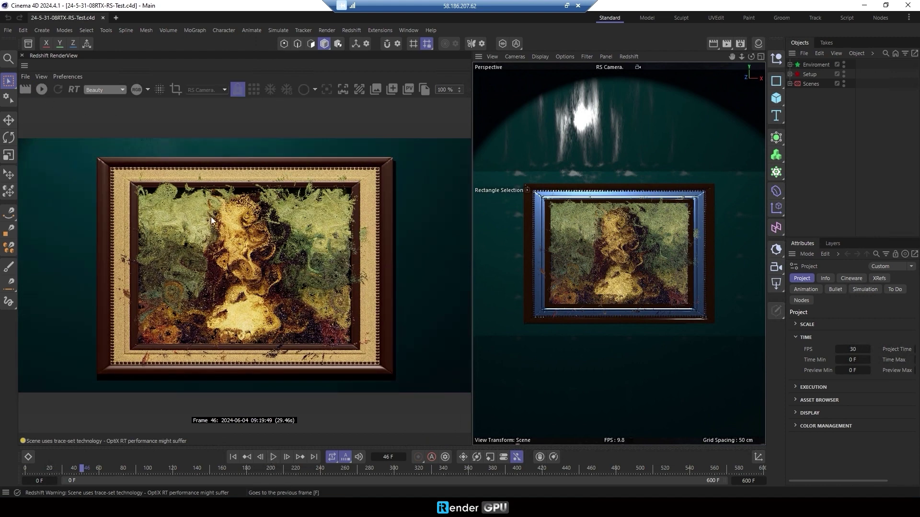
{"action": "left_click", "coordinate": [273, 459]}
{"action": "left_click", "coordinate": [272, 458]}
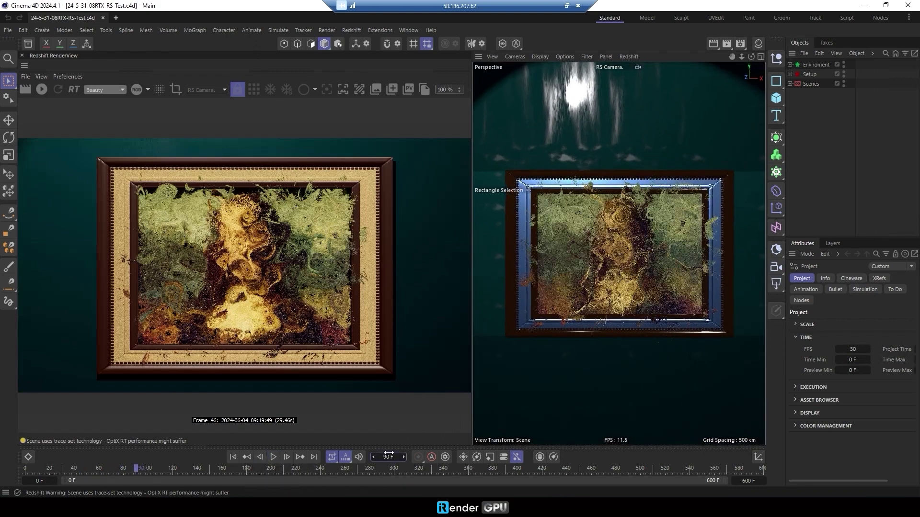
{"action": "left_click", "coordinate": [42, 90]}
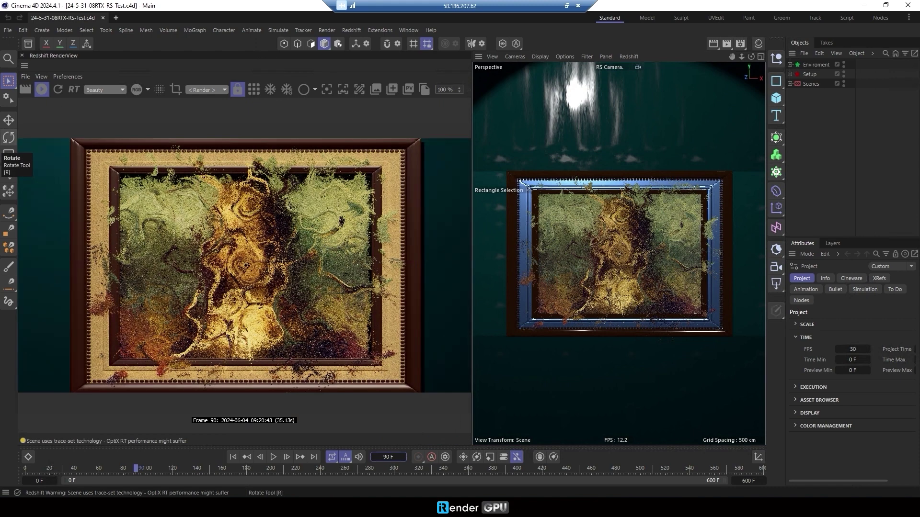
{"action": "left_click", "coordinate": [740, 43]}
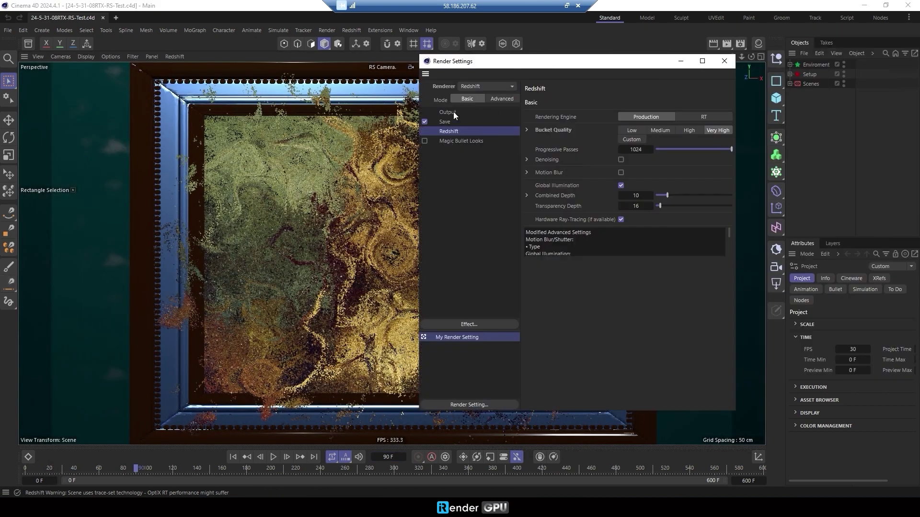
Set the output frame range to Manual 90–120 and render all 31 frames to the Picture Viewer
{"action": "left_click", "coordinate": [448, 112]}
{"action": "double_click", "coordinate": [594, 240]}
{"action": "type", "text": "120 F"}
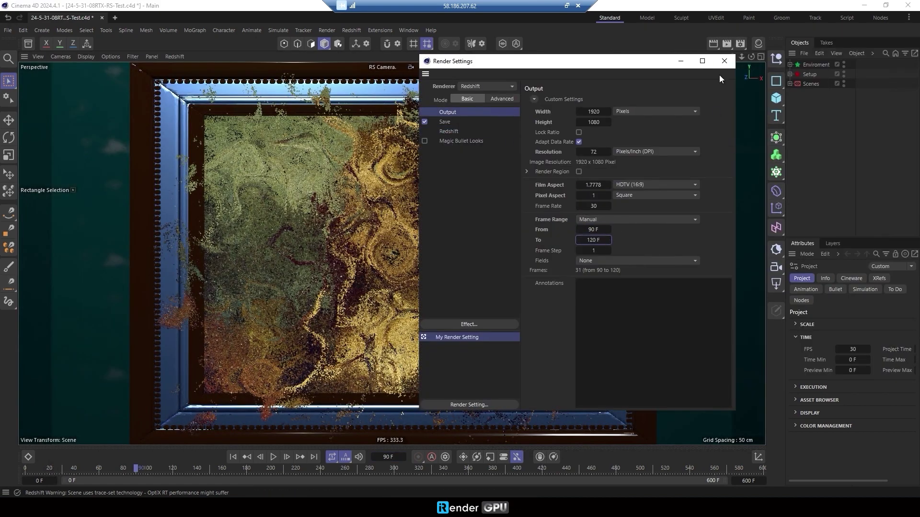
{"action": "left_click", "coordinate": [724, 61]}
{"action": "left_click", "coordinate": [727, 43]}
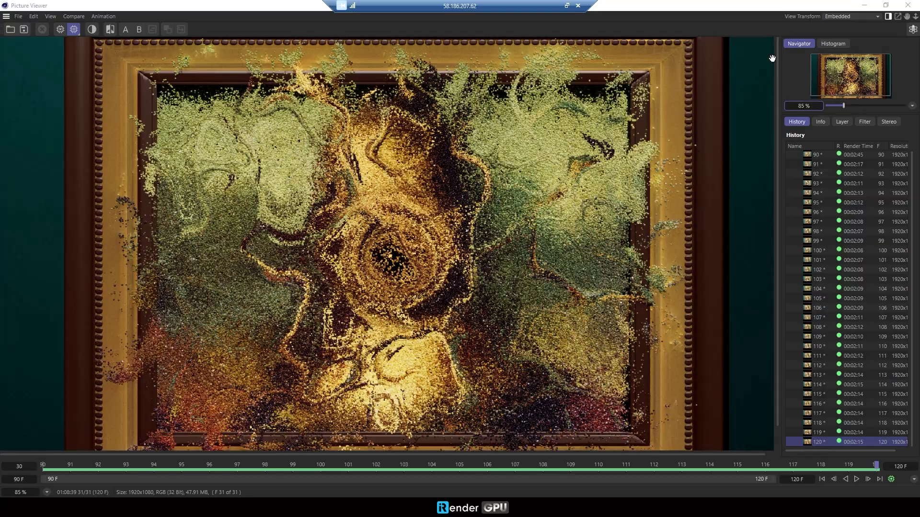
Minimize the render viewer and close the rendered frames folder to reach the desktop
{"action": "left_click", "coordinate": [866, 5]}
{"action": "left_click", "coordinate": [850, 273]}
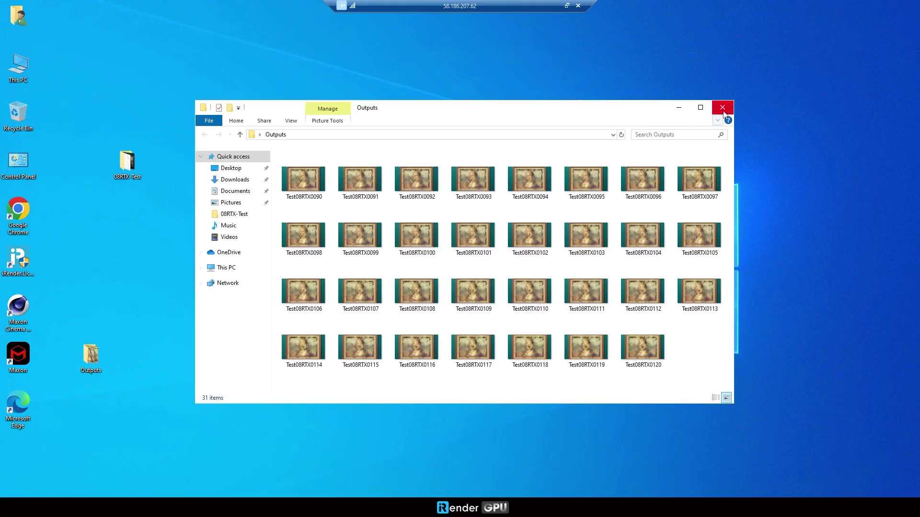
{"action": "left_click", "coordinate": [722, 107]}
Copy the desktop Outputs folder into the OUTPUT (Y:) drive
{"action": "right_click", "coordinate": [89, 352]}
{"action": "left_click", "coordinate": [129, 291]}
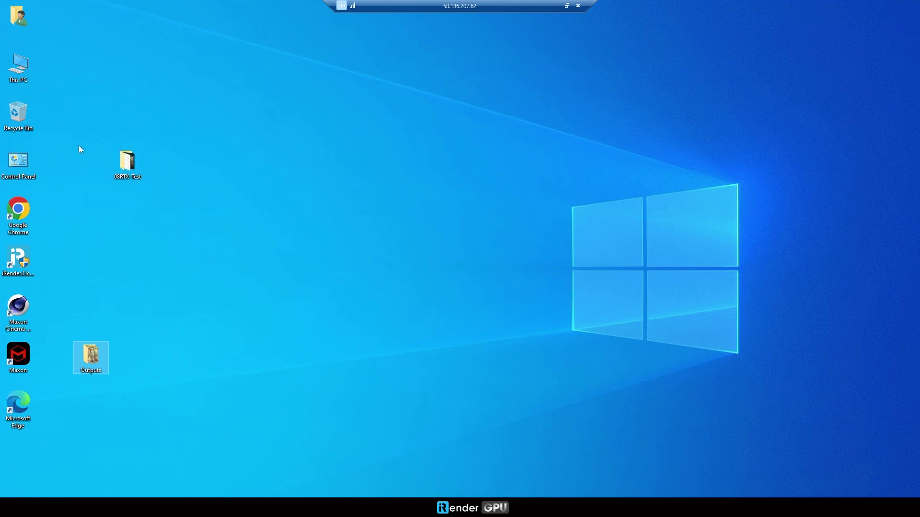
{"action": "double_click", "coordinate": [17, 69]}
{"action": "double_click", "coordinate": [406, 309]}
{"action": "right_click", "coordinate": [406, 309]}
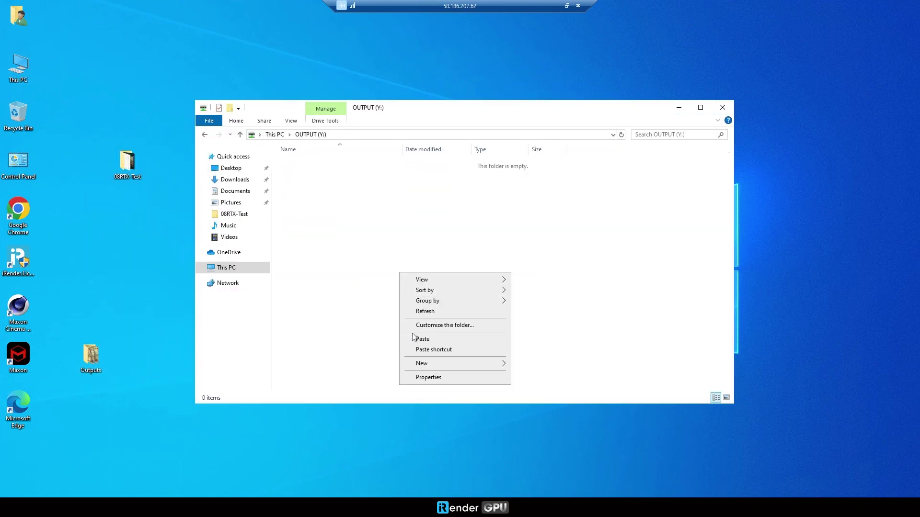
{"action": "left_click", "coordinate": [417, 338]}
{"action": "left_click", "coordinate": [722, 109]}
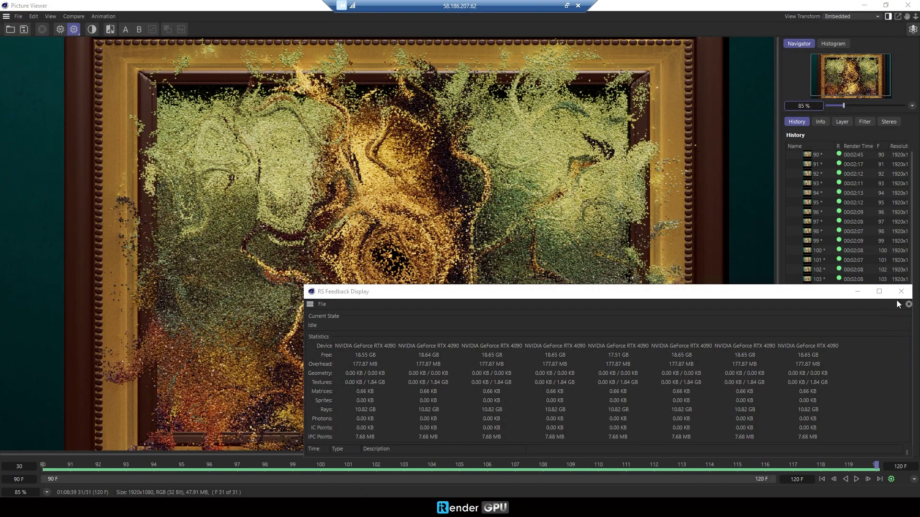
Close the Redshift feedback window and results viewer, and quit Cinema 4D
{"action": "left_click", "coordinate": [902, 292]}
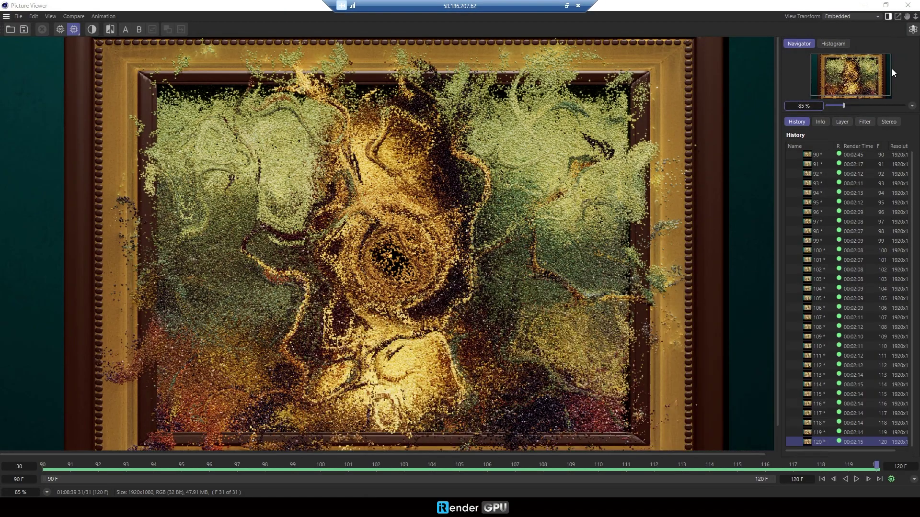
{"action": "left_click", "coordinate": [907, 5]}
{"action": "left_click", "coordinate": [907, 5]}
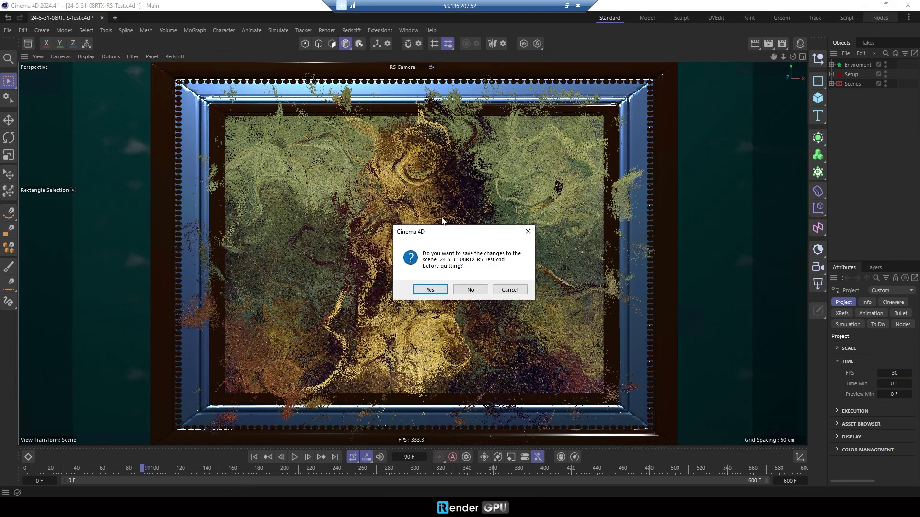
{"action": "left_click", "coordinate": [466, 294]}
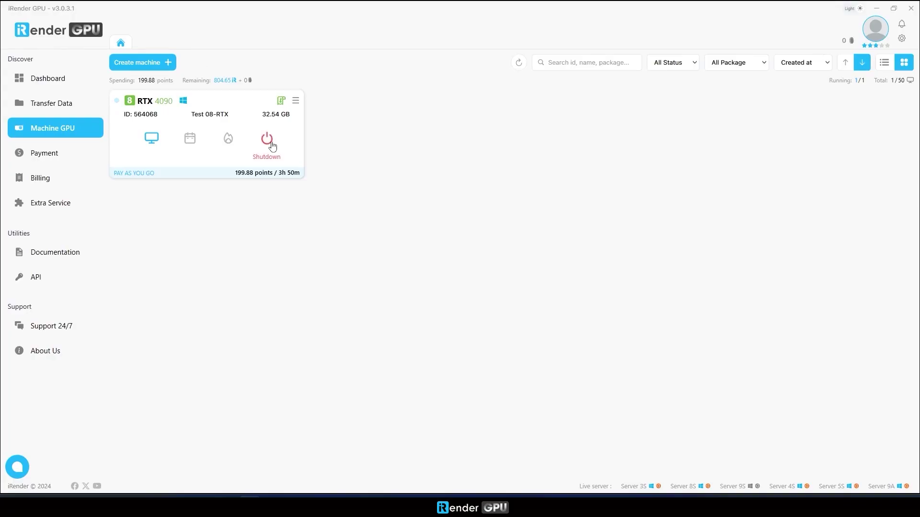
Shut down the Test 08-RTX machine, submit the service rating, and go to file transfer
{"action": "left_click", "coordinate": [267, 139]}
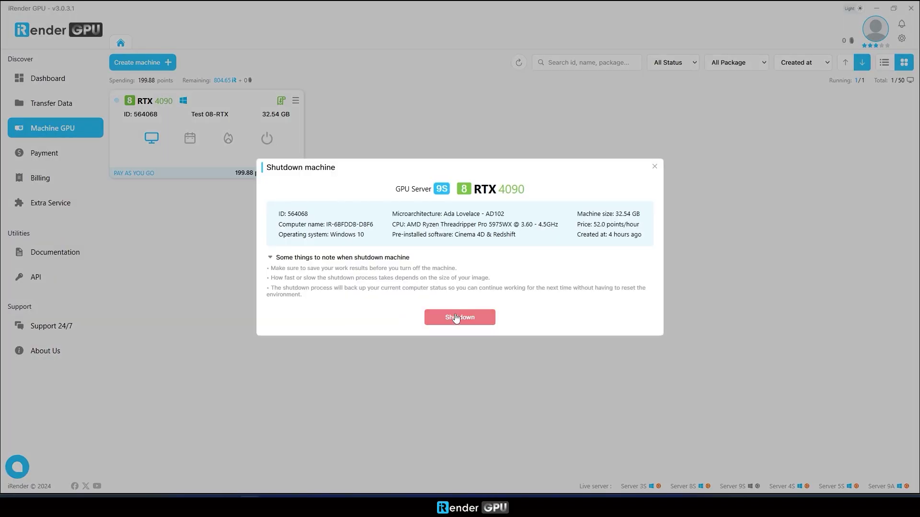
{"action": "left_click", "coordinate": [467, 318]}
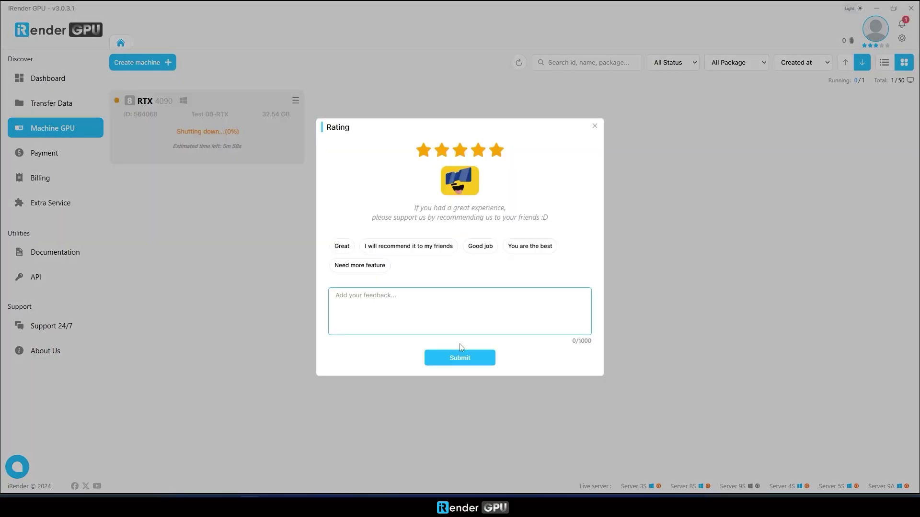
{"action": "left_click", "coordinate": [459, 353]}
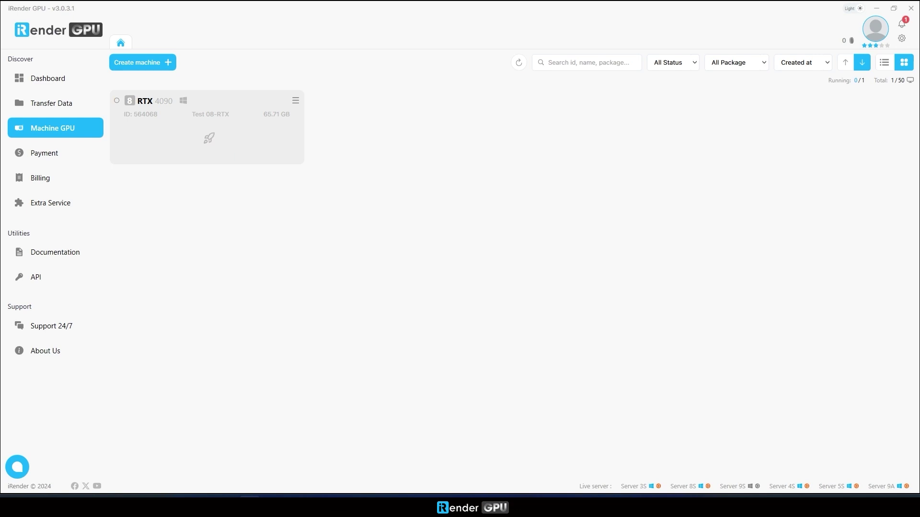
{"action": "left_click", "coordinate": [52, 103]}
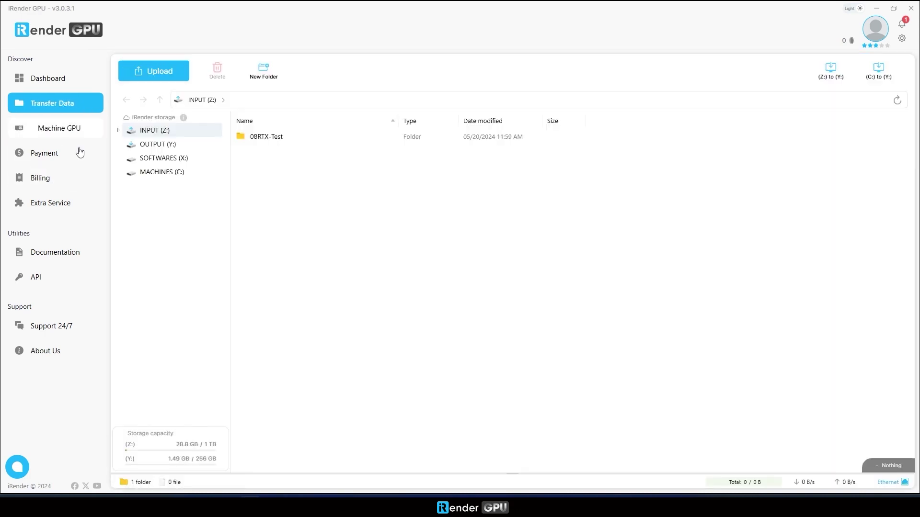
Show OUTPUT (Y:) and bring up the download options for its Outputs folder
{"action": "left_click", "coordinate": [159, 145]}
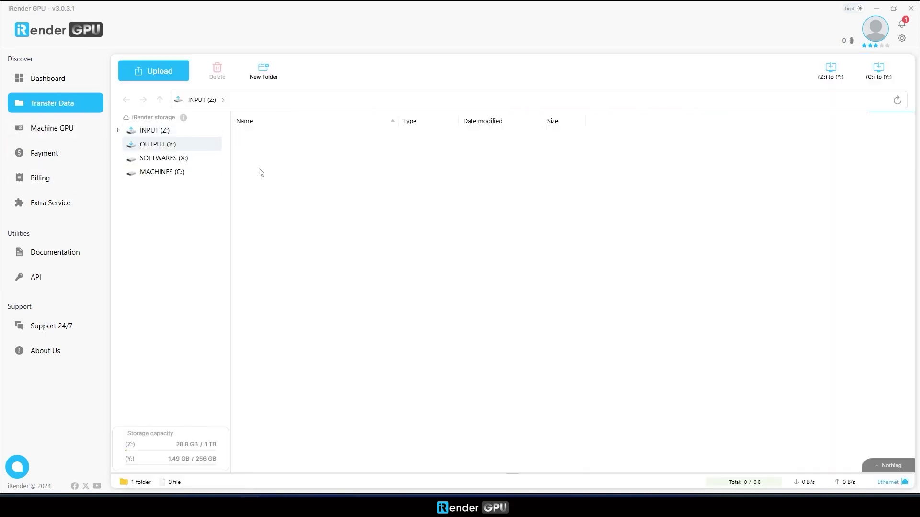
{"action": "left_click", "coordinate": [258, 141]}
{"action": "right_click", "coordinate": [257, 141]}
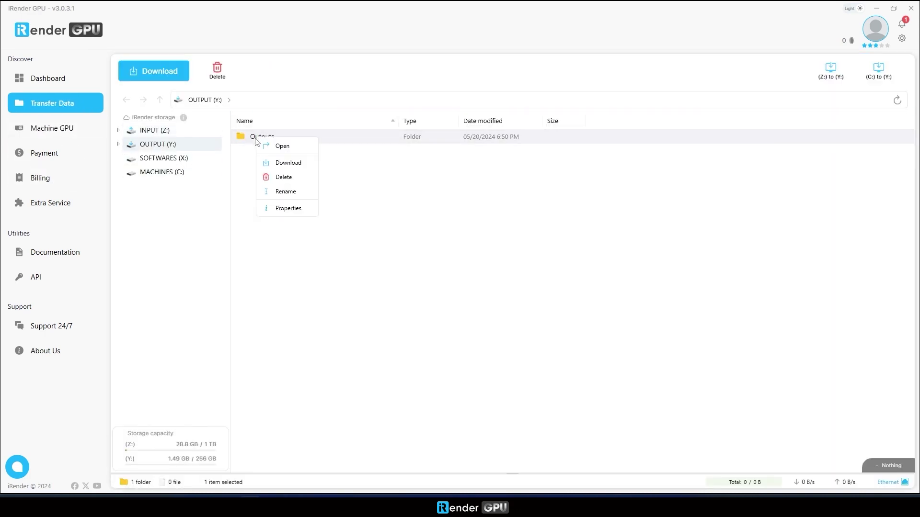